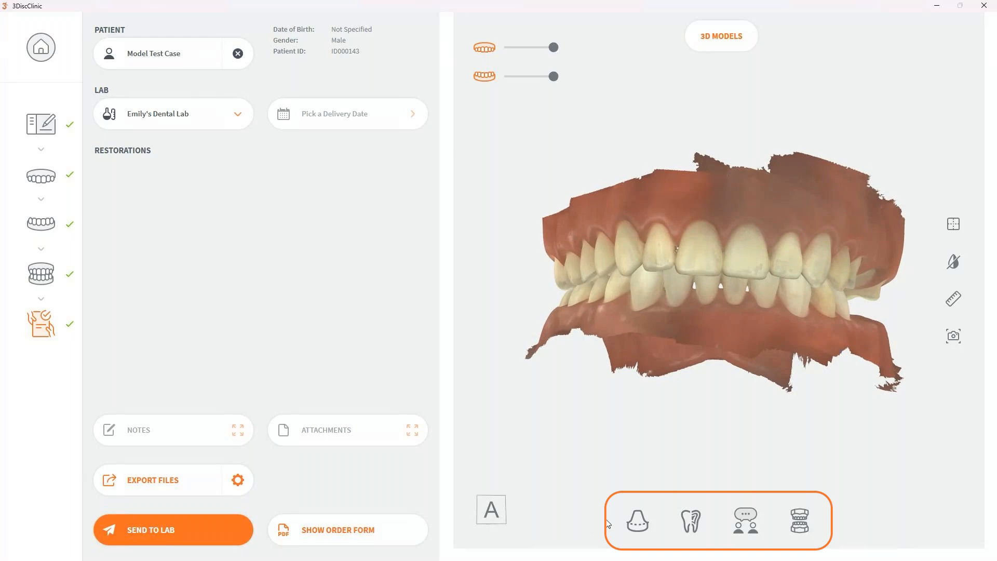
Step: Open Model Studio for the scanned upper and lower arches
click(799, 521)
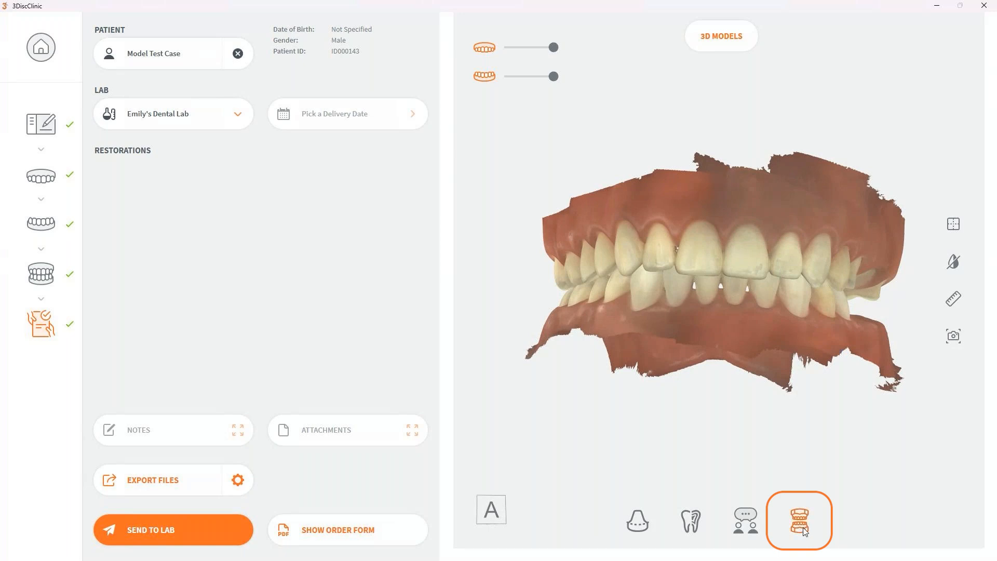
click(803, 527)
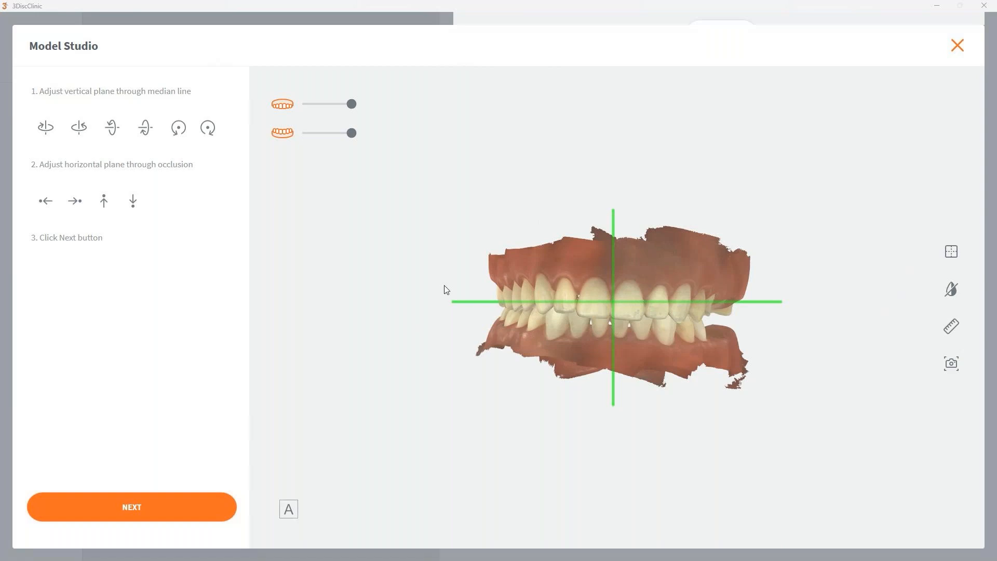
Step: Shift the scan upward until the horizontal plane runs through the occlusion, and rotate it slightly counterclockwise
click(45, 202)
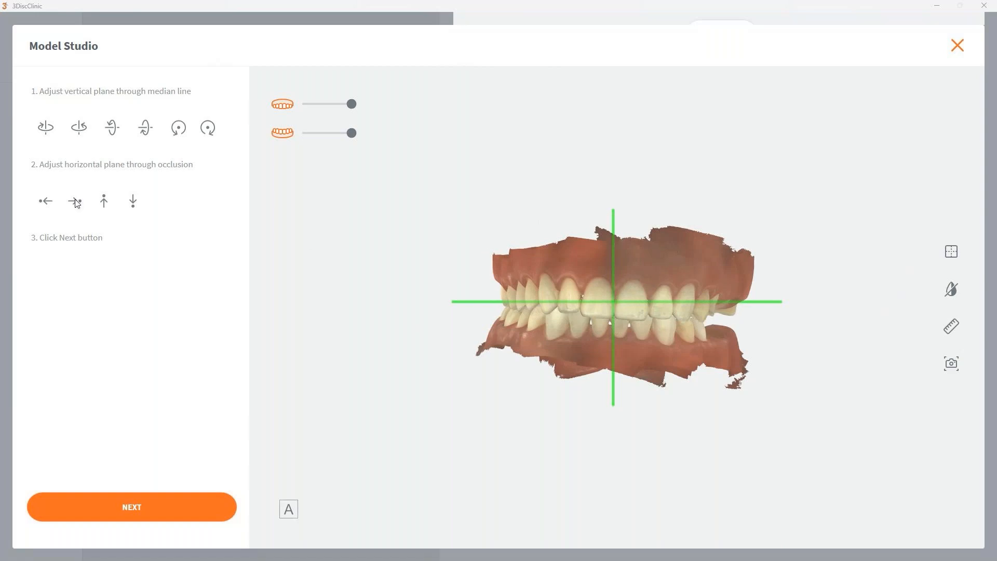
click(44, 201)
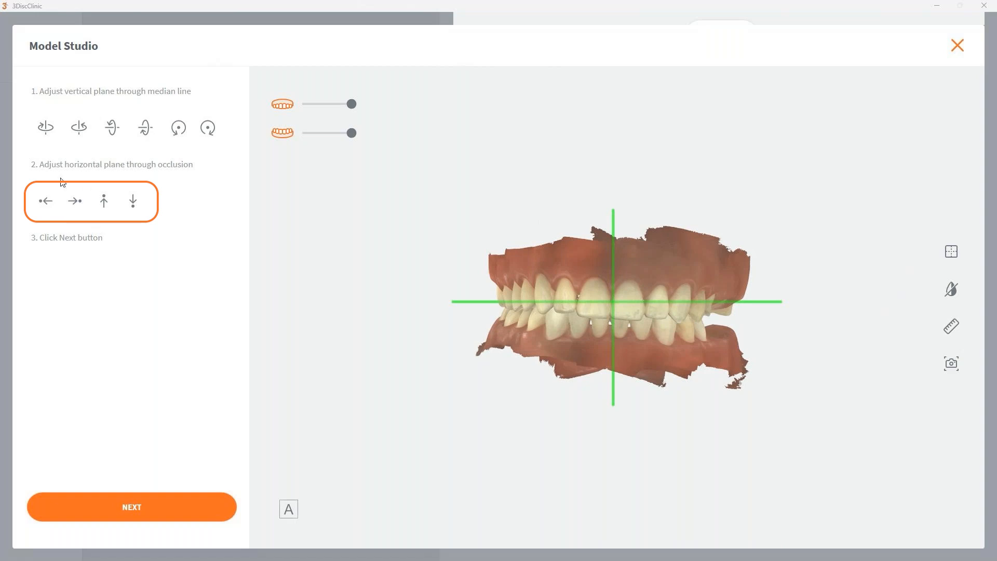
click(132, 203)
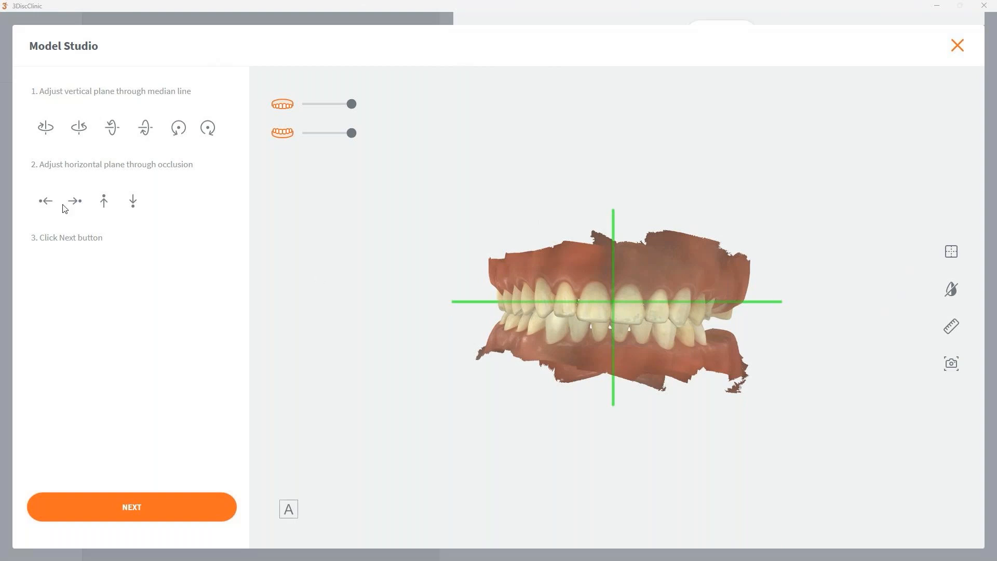
click(104, 202)
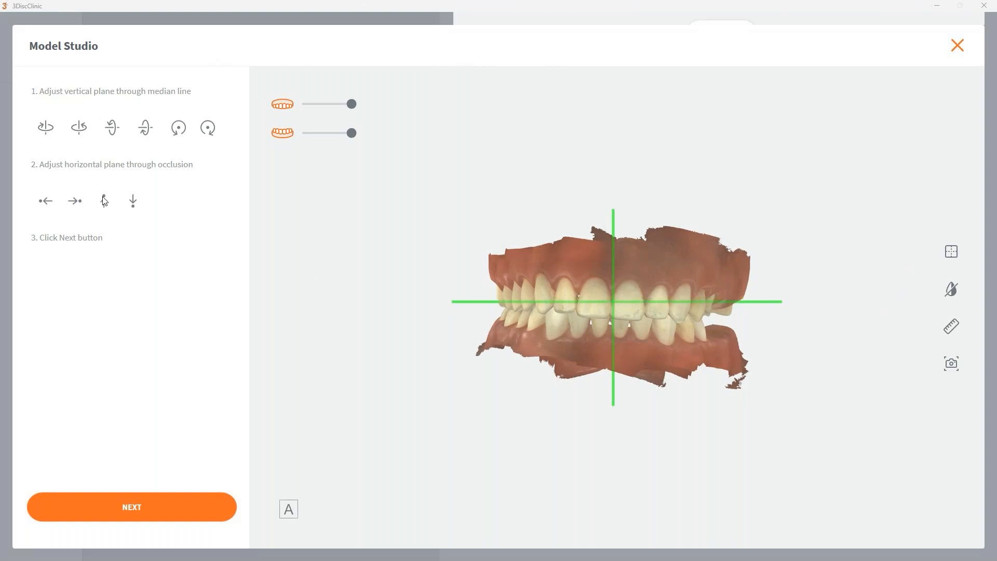
click(104, 202)
click(104, 202)
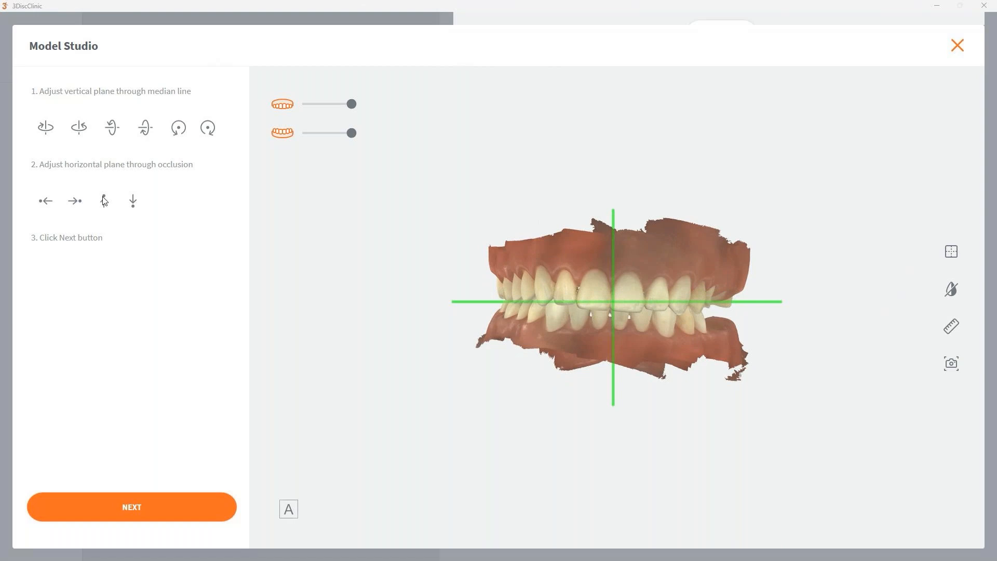
click(104, 201)
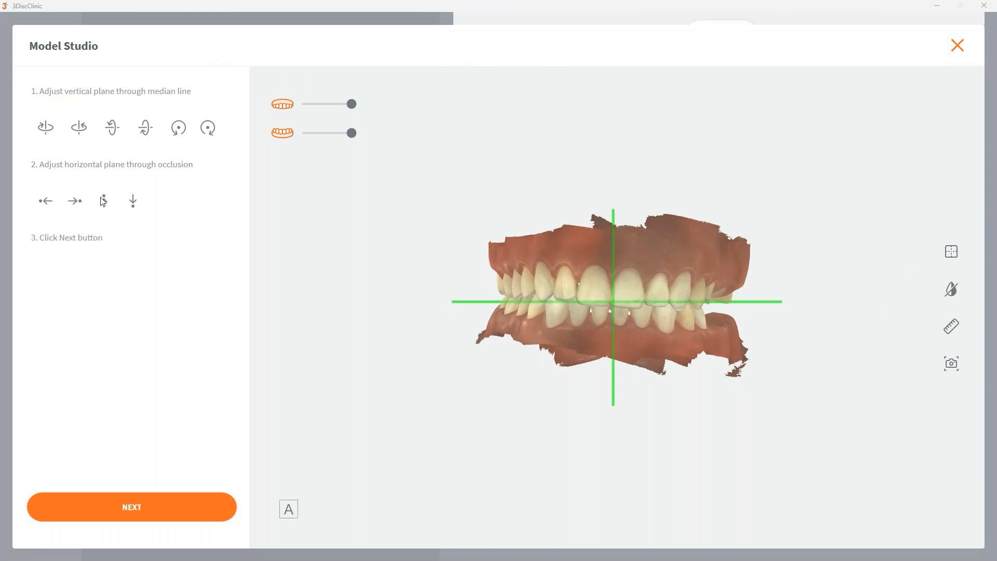
click(104, 202)
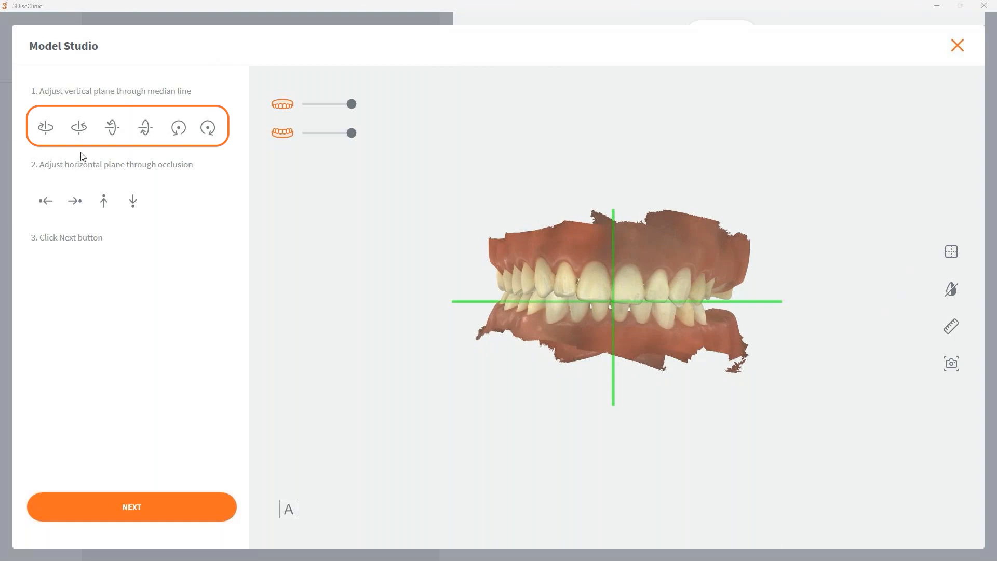
click(180, 129)
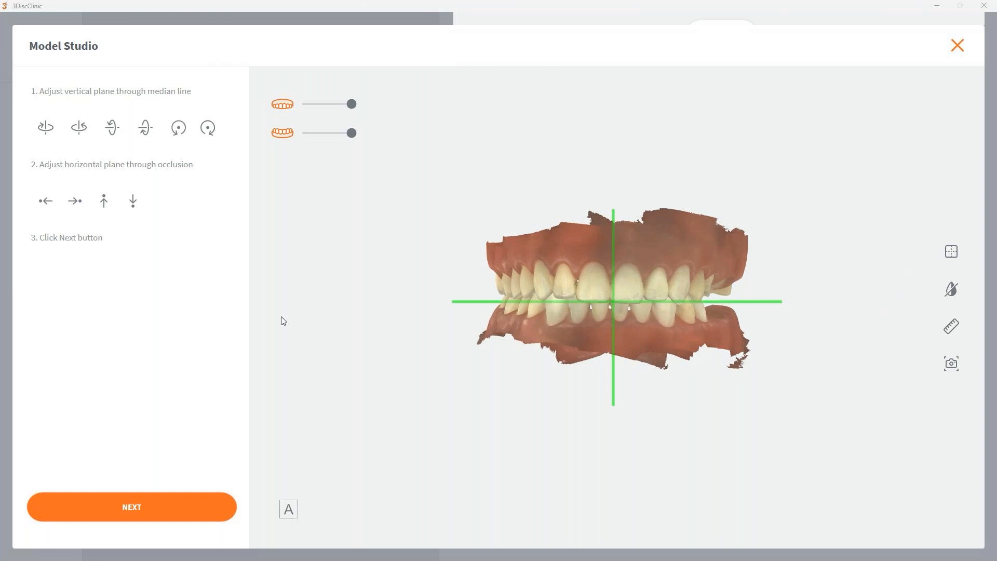
click(124, 506)
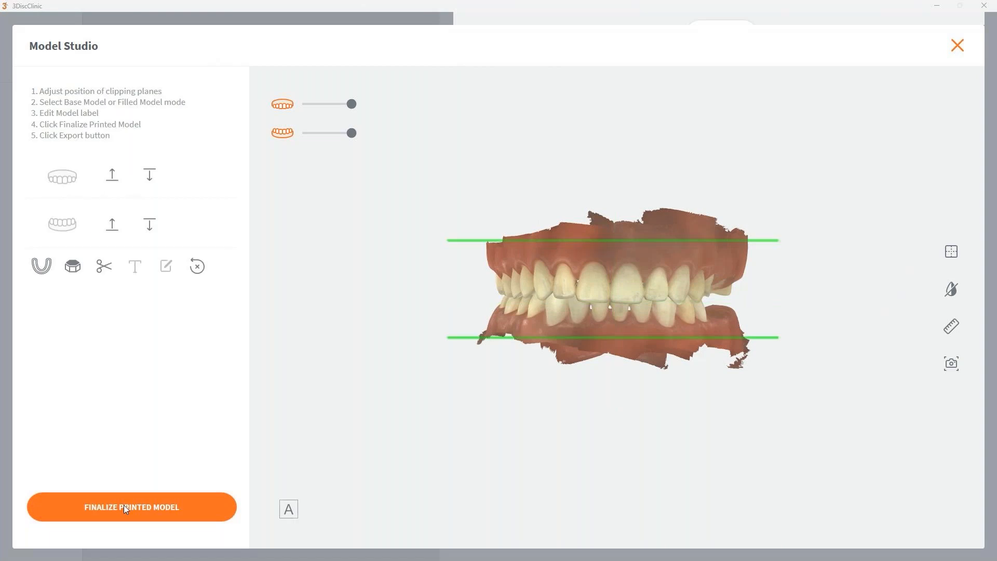
Step: Raise the upper jaw's clipping plane so that less of the upper gingiva is cut off
drag(592, 262, 629, 334)
drag(612, 208, 579, 271)
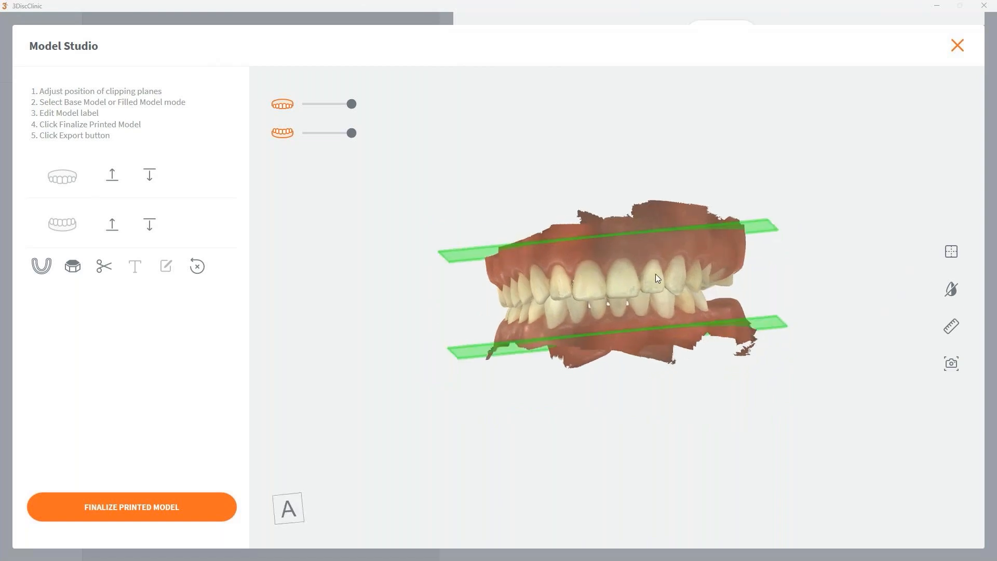
drag(656, 278, 671, 316)
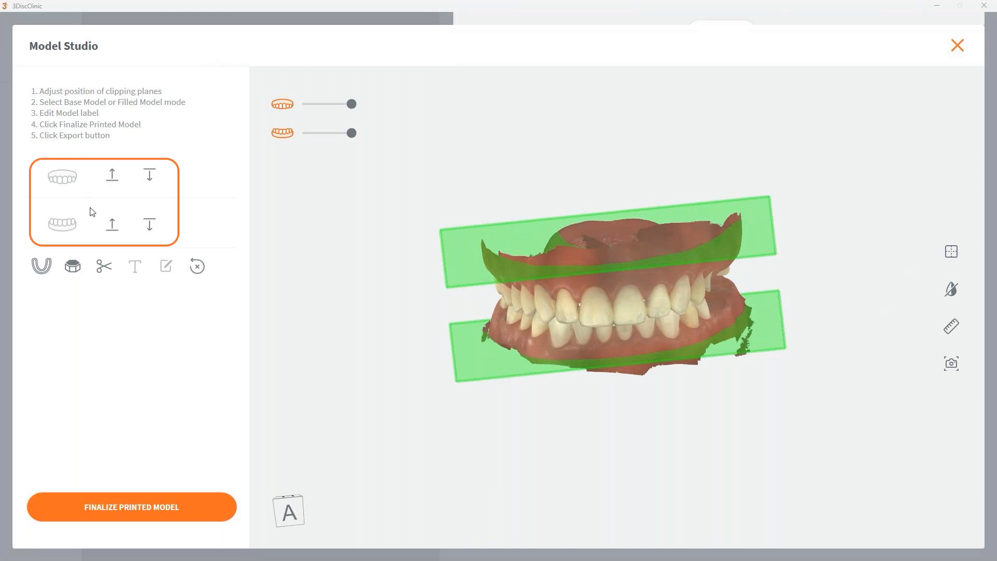
click(114, 178)
click(114, 178)
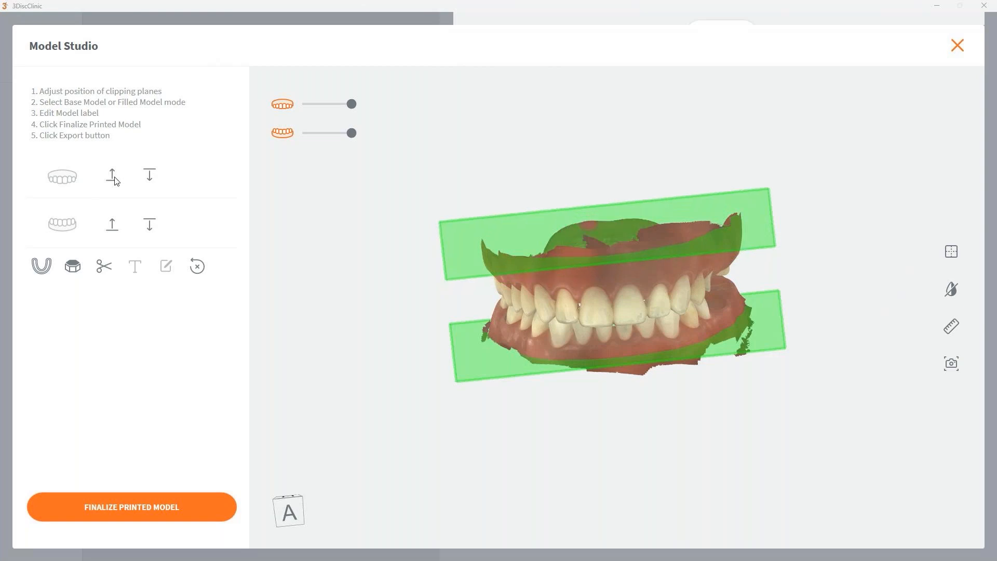
drag(638, 295, 693, 321)
drag(638, 298, 596, 244)
drag(650, 370, 513, 359)
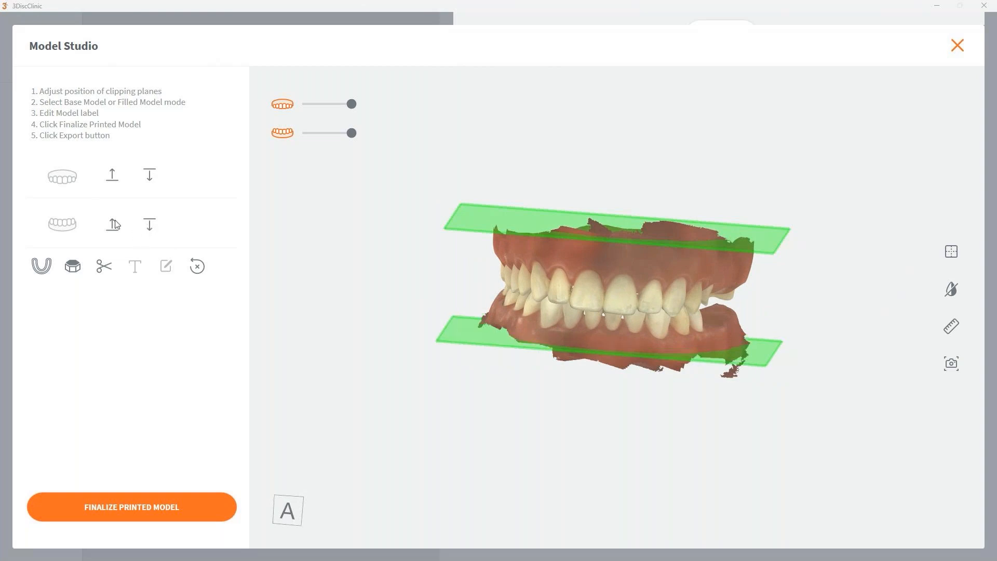
drag(797, 328, 506, 378)
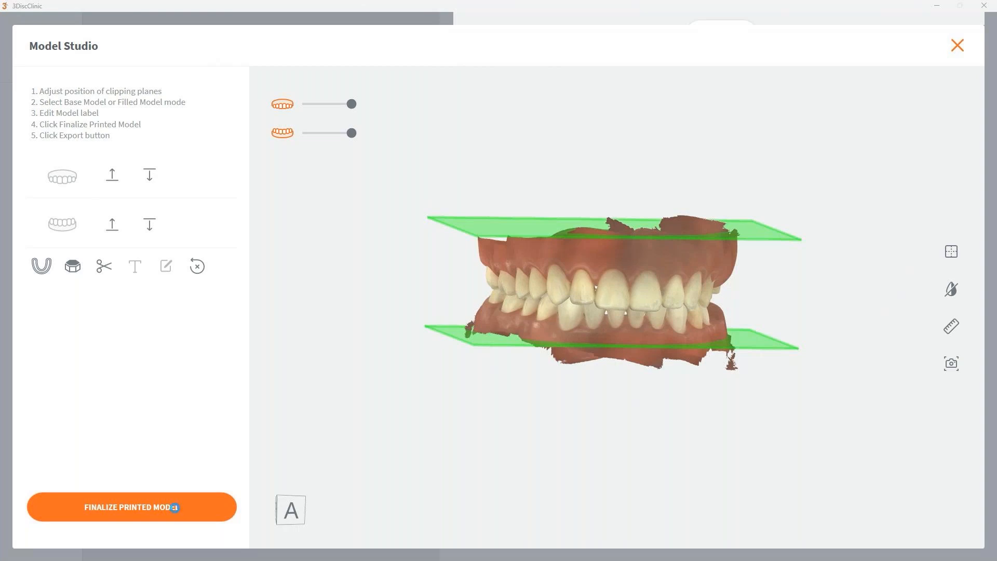
Step: Finalize the printed model without a base, examine both arches, and reset the design
click(174, 508)
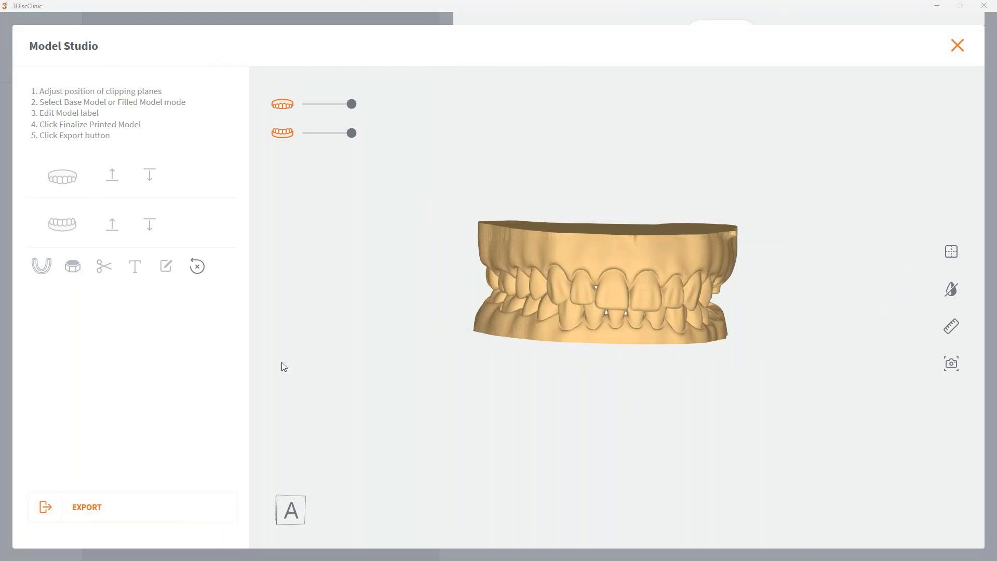
mouse_move(284, 366)
mouse_down()
mouse_move(460, 285)
mouse_move(506, 306)
mouse_move(531, 209)
mouse_move(516, 360)
mouse_up()
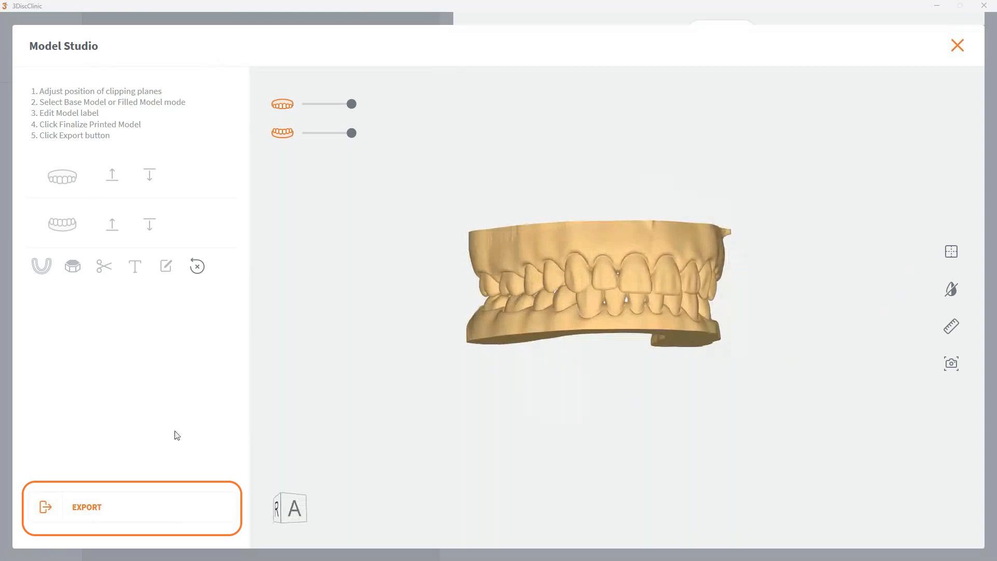
mouse_move(660, 276)
mouse_down()
mouse_move(644, 369)
mouse_move(616, 263)
mouse_up()
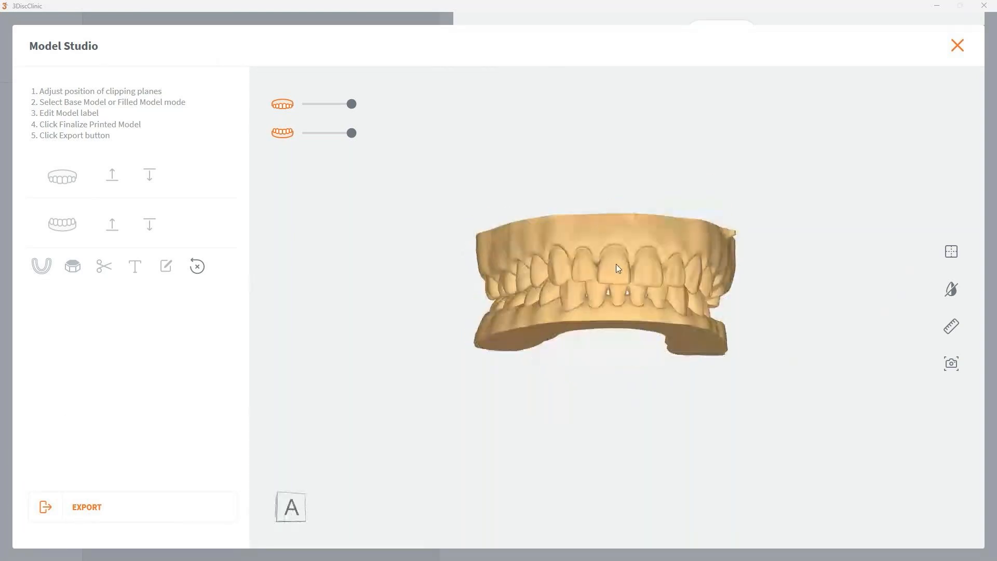
click(198, 267)
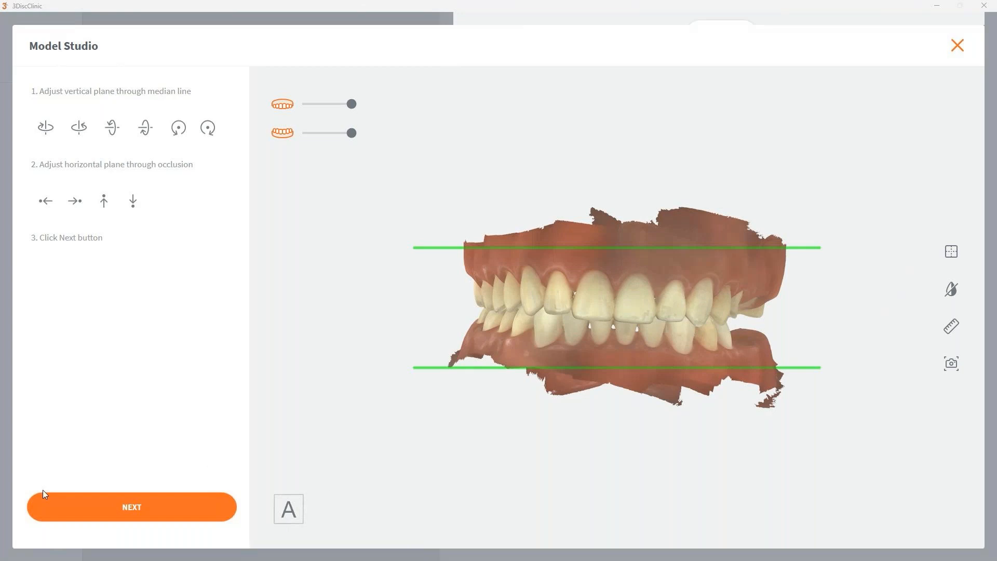
Step: Proceed to the clipping stage and move the upper jaw's clipping plane up toward the ragged edge of the scan
click(73, 513)
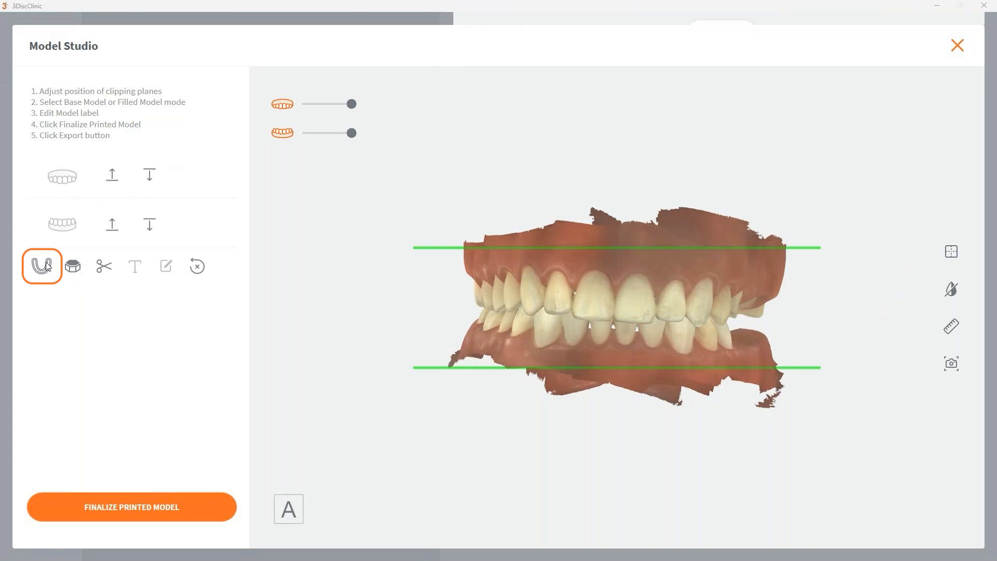
drag(601, 300, 606, 386)
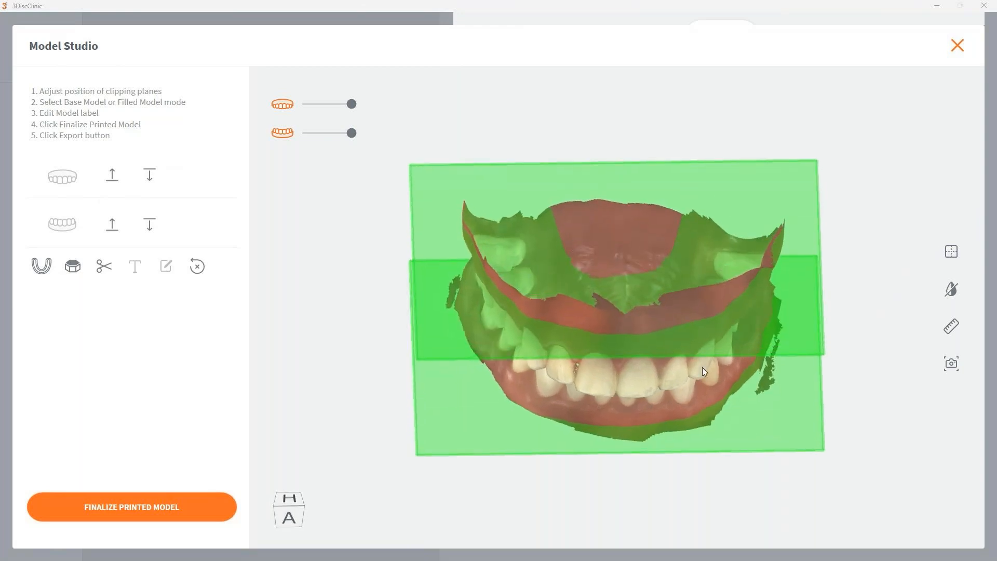
drag(703, 367, 715, 297)
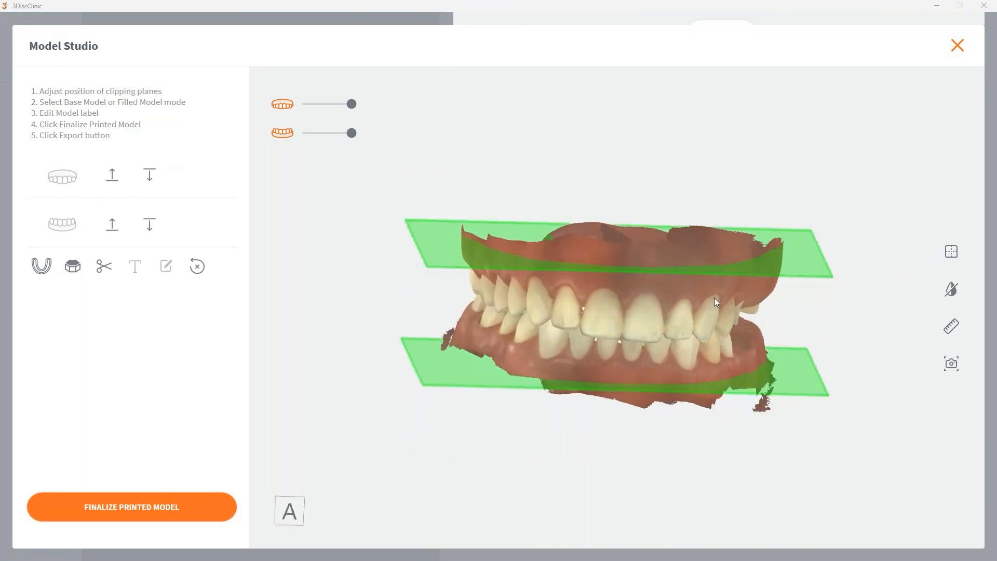
click(114, 176)
click(113, 175)
drag(609, 316, 662, 307)
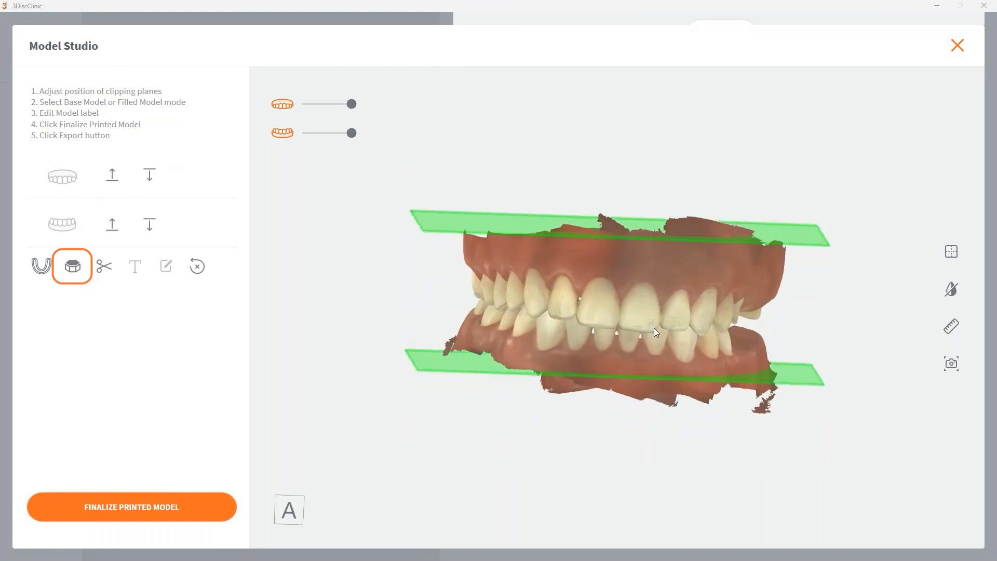
Step: Switch to Base Model mode to add a solid base to both the upper and lower arches
click(73, 267)
drag(644, 283, 647, 259)
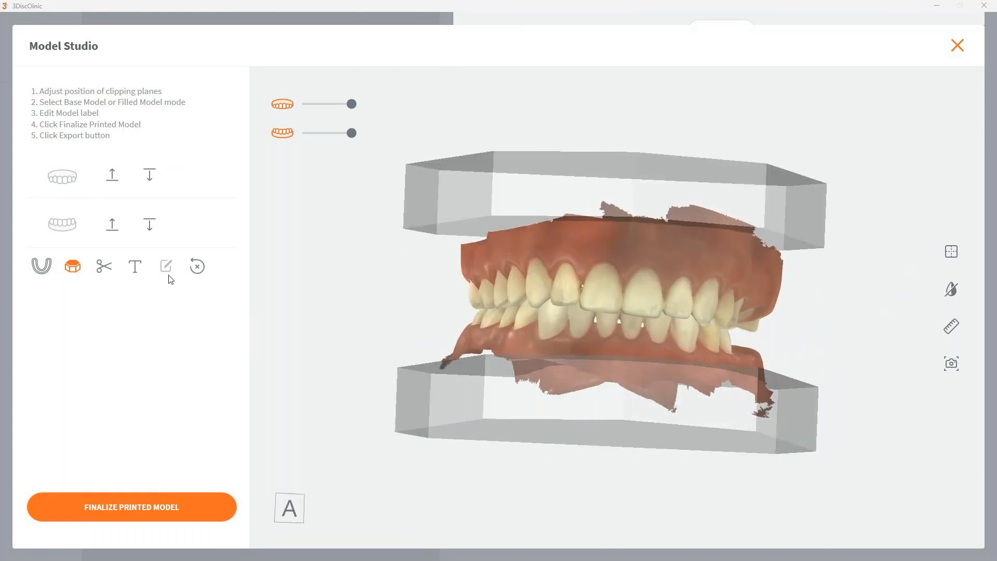
drag(598, 344, 643, 369)
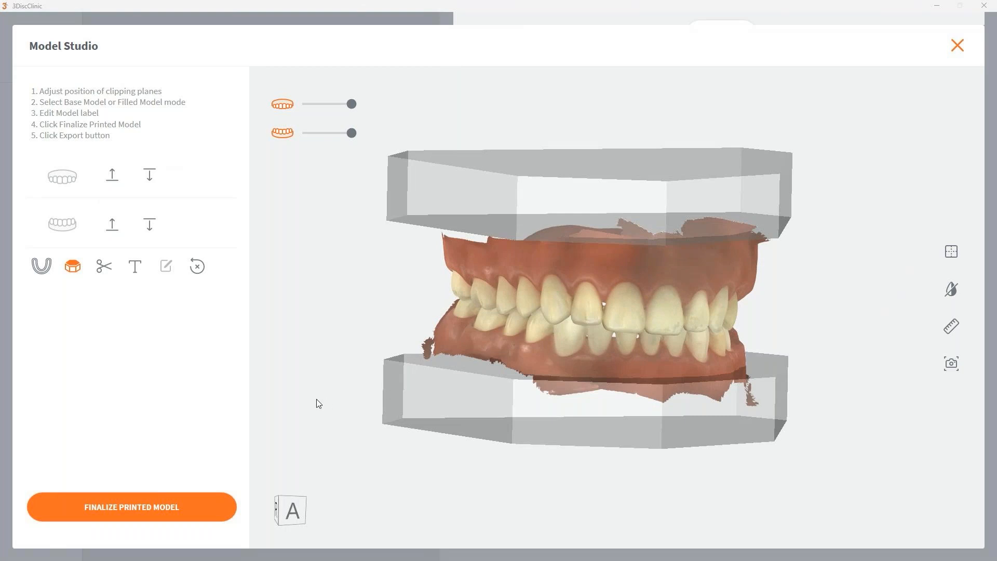
Step: Turn on the text label on the upper and lower bases and check its placement on the side faces
click(137, 267)
drag(424, 312, 397, 207)
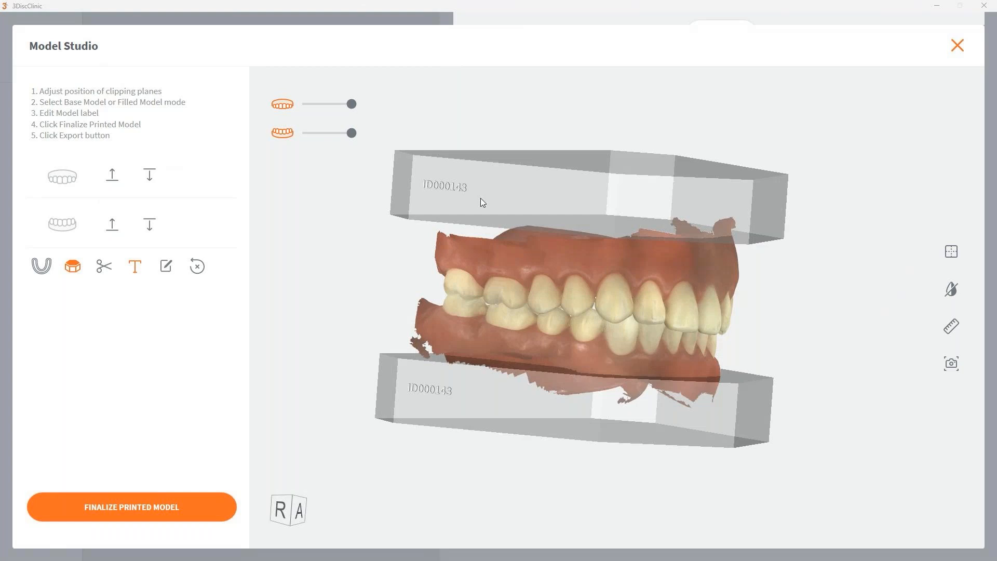
drag(477, 205, 510, 178)
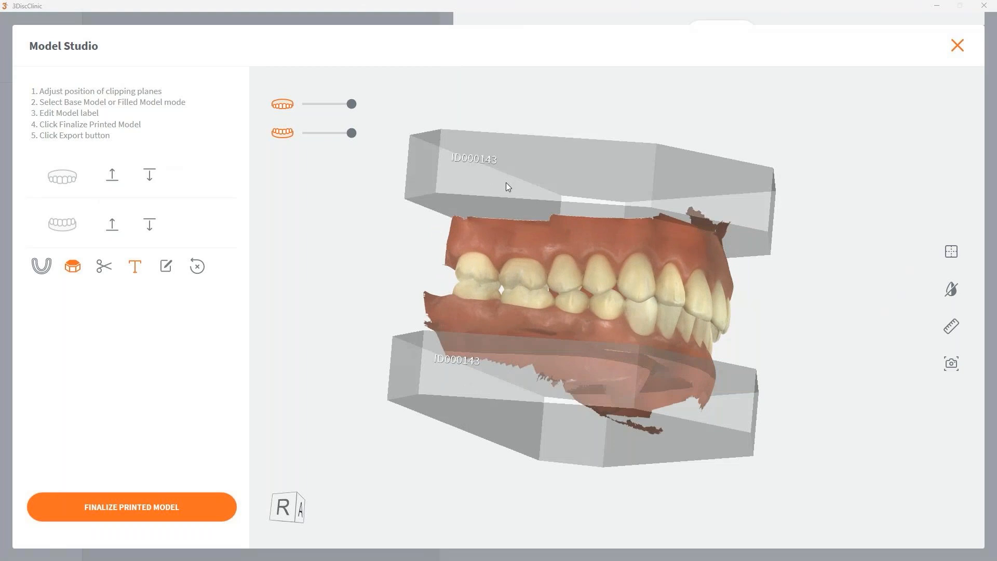
drag(504, 244, 508, 279)
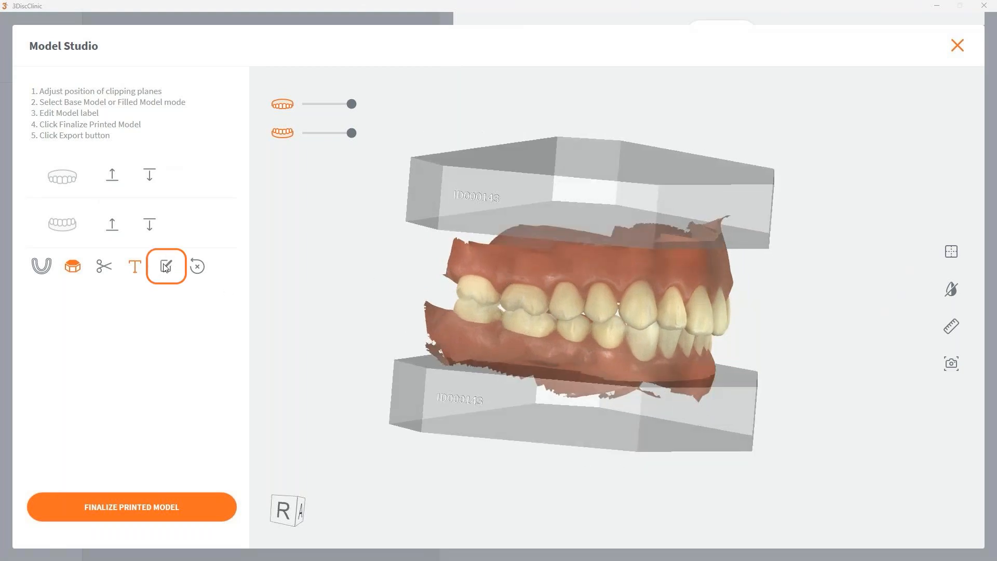
Step: Change the model label on both bases to "Test Test" and check the lettering
click(167, 266)
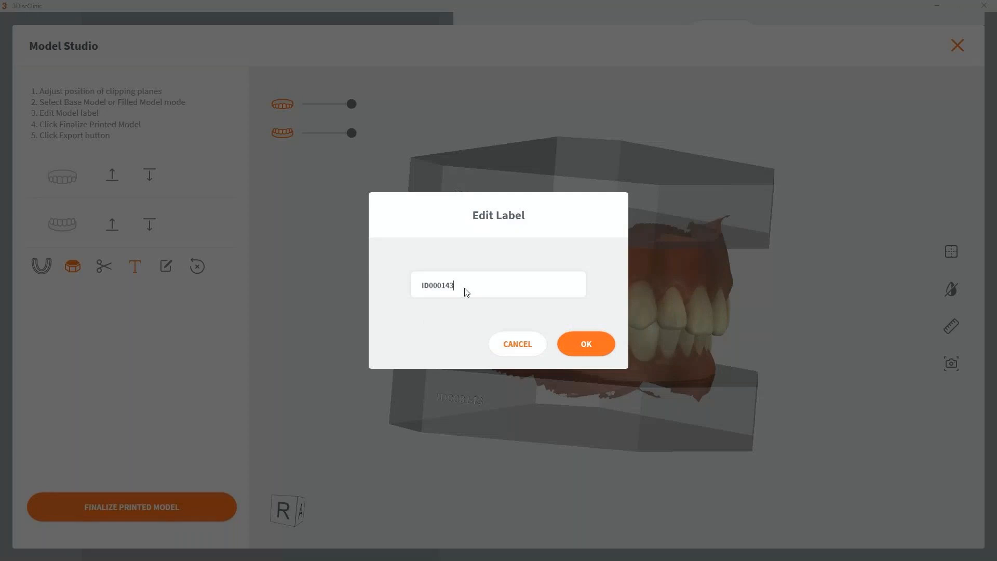
key(BackSpace)
key(BackSpace)
key(BackSpace)
key(BackSpace)
key(BackSpace)
key(BackSpace)
key(BackSpace)
key(BackSpace)
text(Test Test)
click(586, 353)
drag(483, 227, 469, 182)
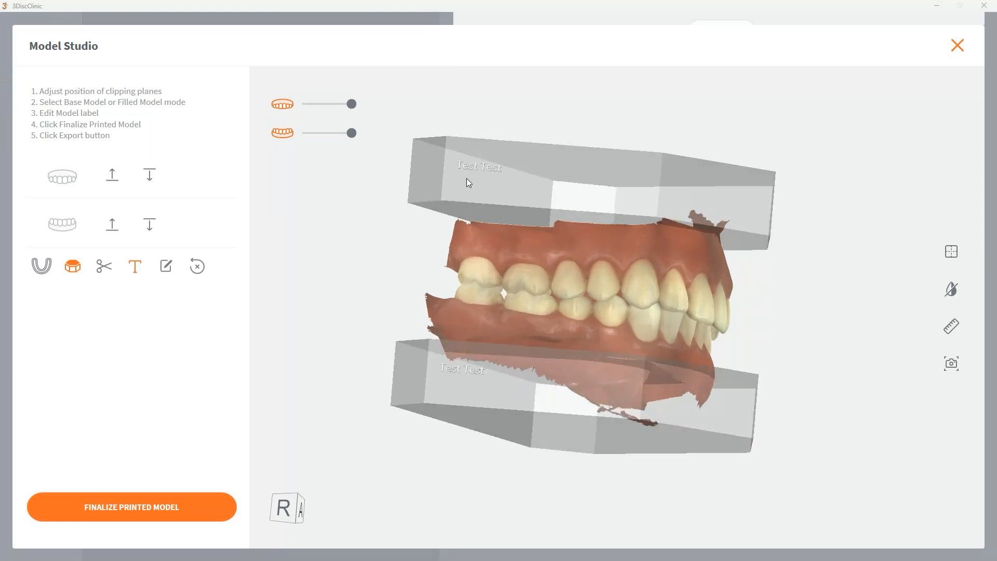
drag(495, 345, 556, 416)
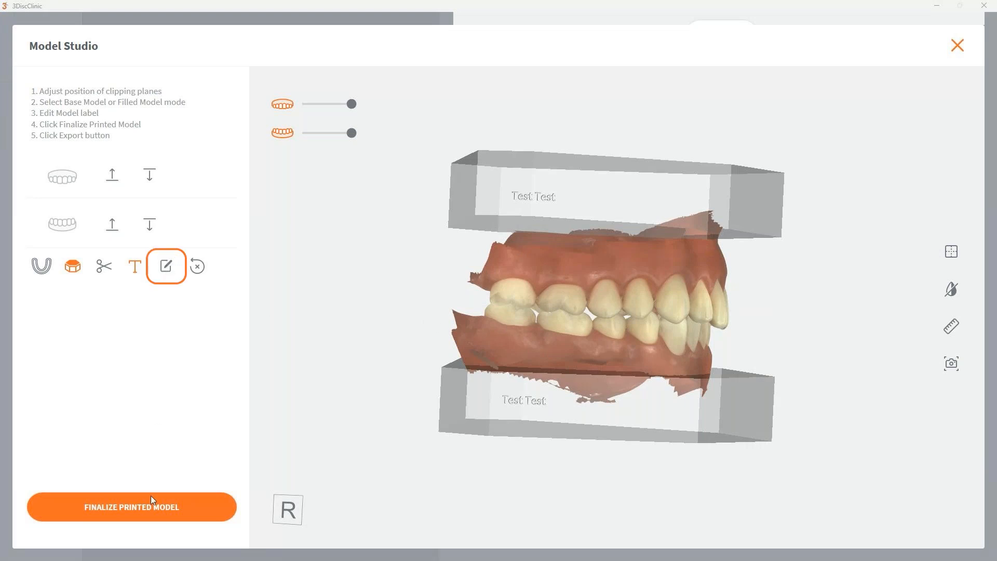
Step: Finalize the printed model with the labelled bases and examine the finished arches
drag(541, 356, 408, 315)
drag(762, 258, 712, 221)
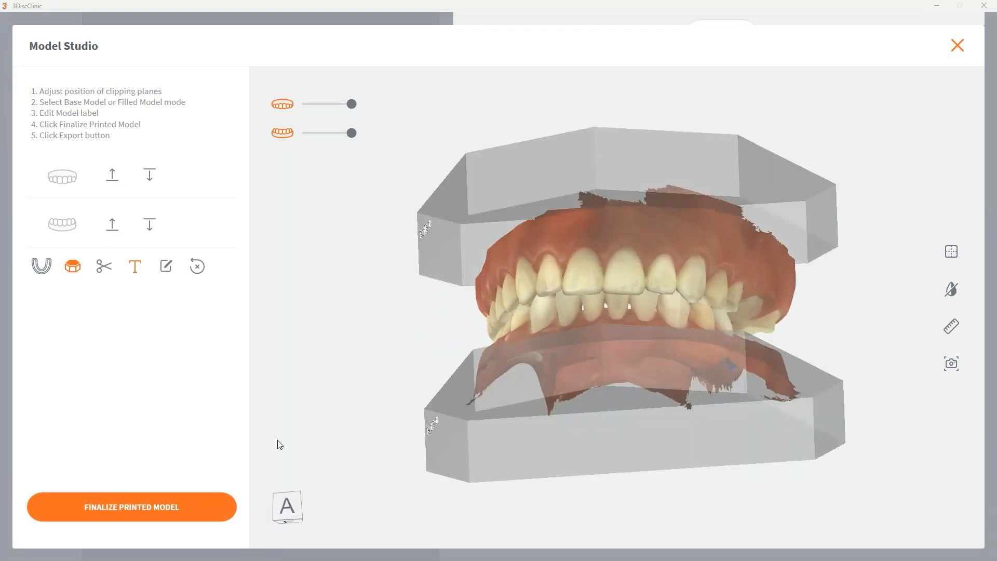
click(133, 507)
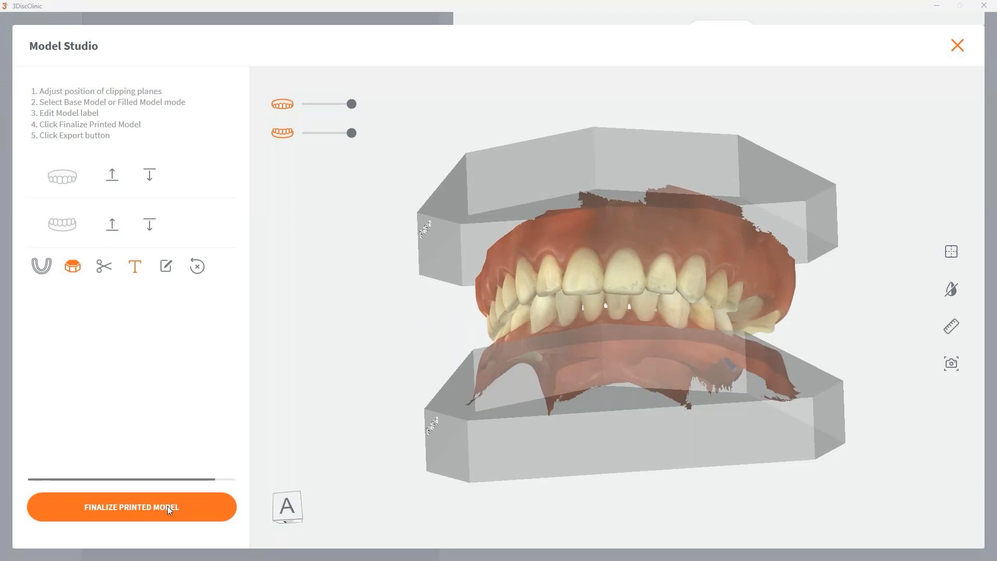
drag(751, 269, 759, 338)
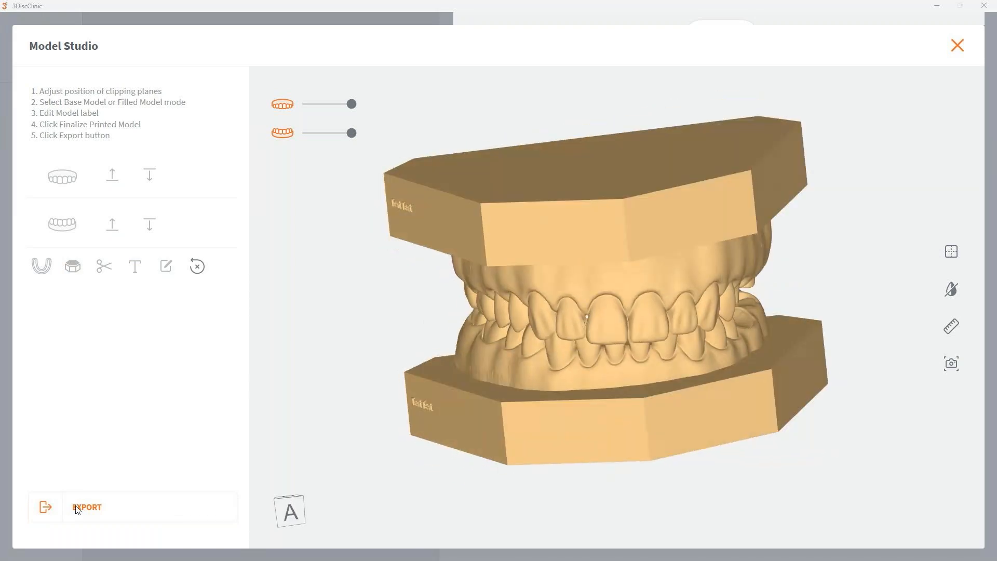